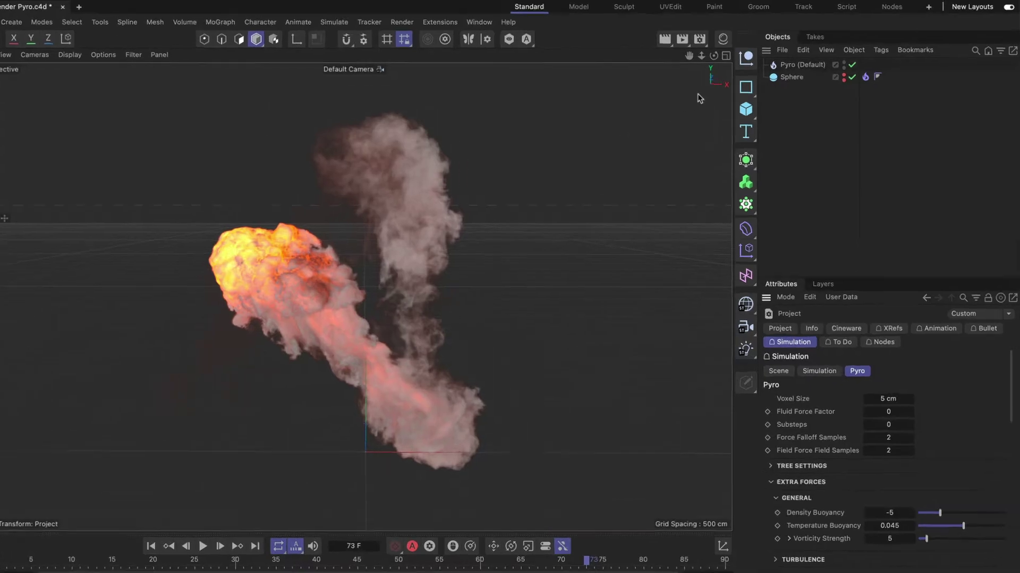
Step: Choose Redshift from the Renderer list in Render Settings, then dismiss the window
{"action": "left_click", "coordinate": [714, 37]}
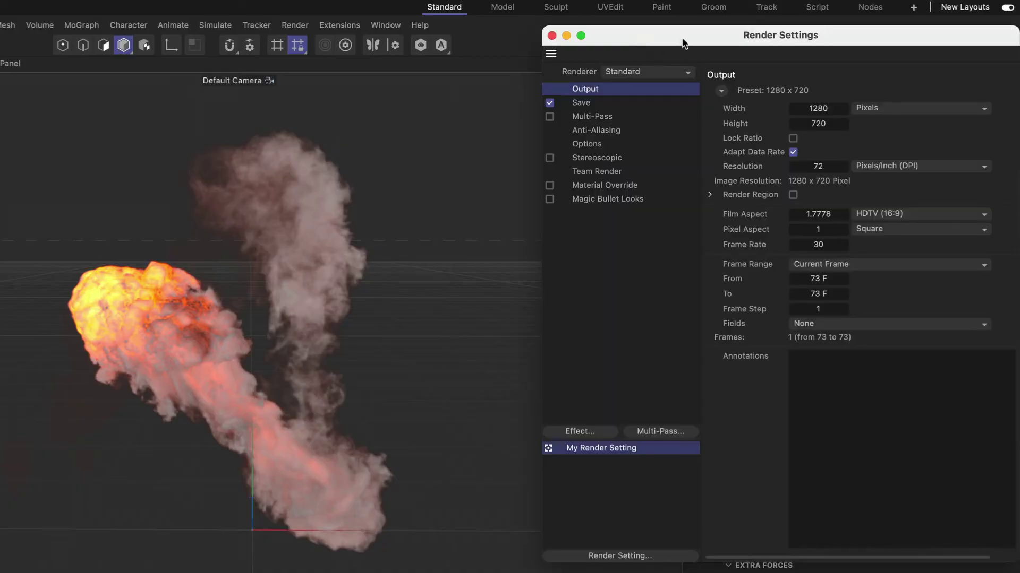
{"action": "left_click_drag", "start_coordinate": [679, 41], "coordinate": [573, 69]}
{"action": "left_click", "coordinate": [535, 102]}
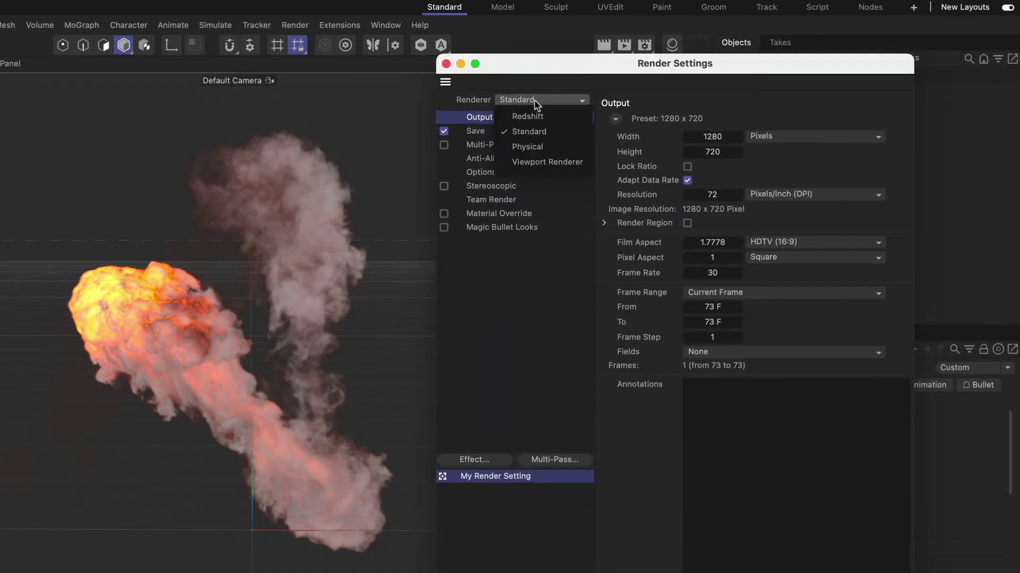
{"action": "left_click", "coordinate": [569, 121]}
{"action": "left_click", "coordinate": [447, 64]}
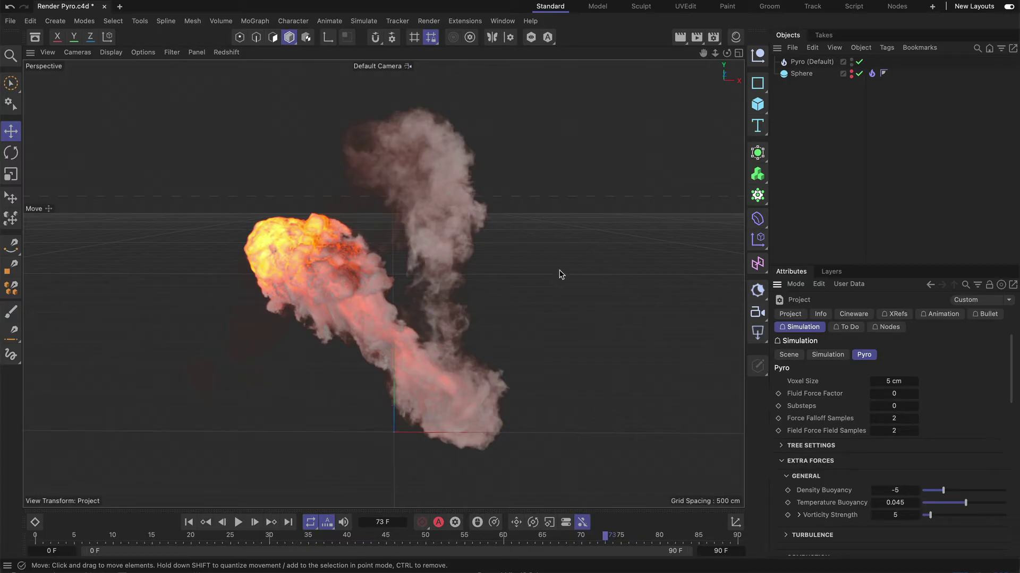
Step: Set the Pyro object's Velocity export to Off, leaving density and temperature exported
{"action": "left_click", "coordinate": [799, 63]}
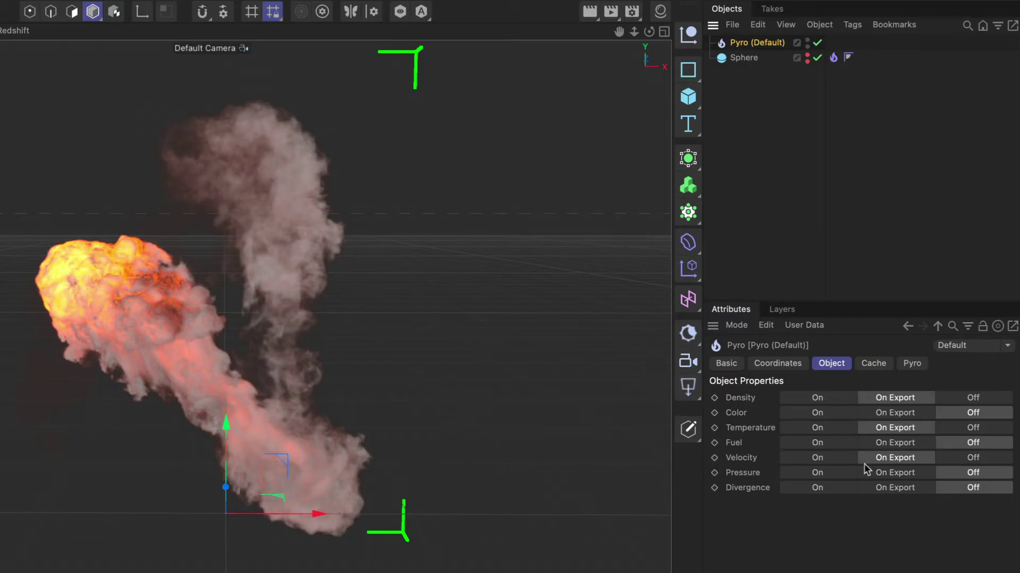
{"action": "left_click", "coordinate": [971, 459]}
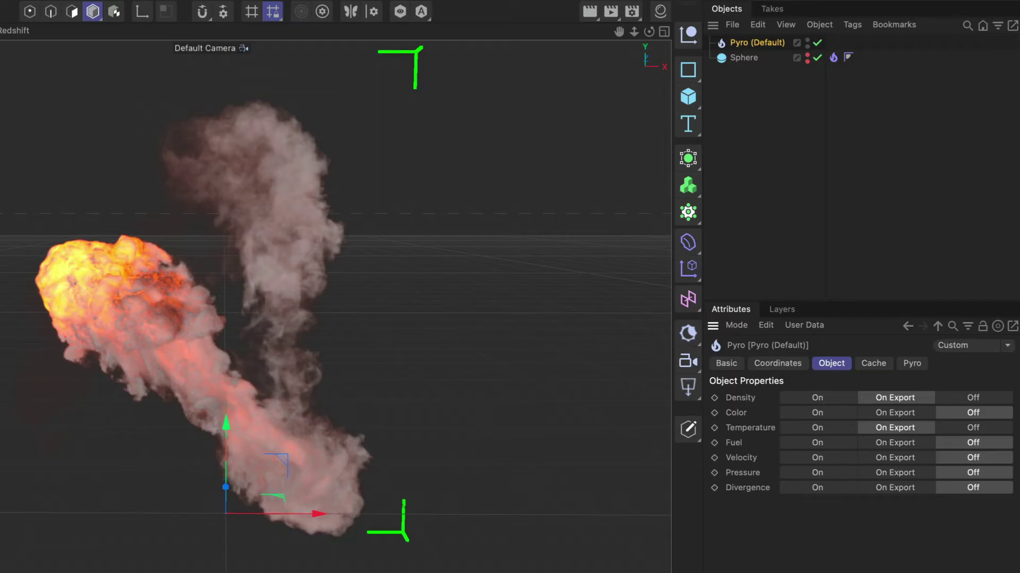
{"action": "left_click", "coordinate": [826, 399]}
{"action": "left_click", "coordinate": [829, 431]}
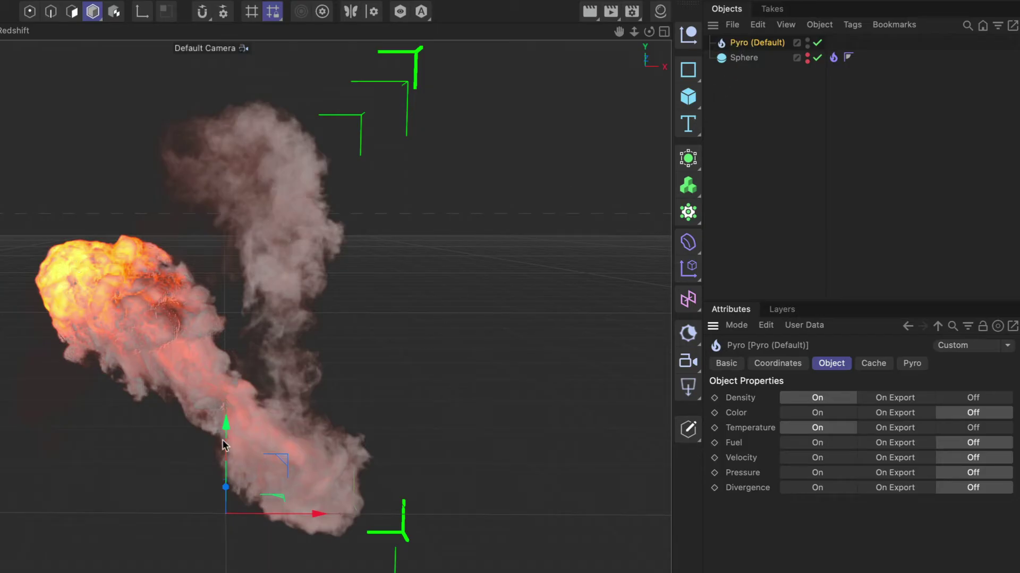
{"action": "left_click_drag", "start_coordinate": [315, 519], "coordinate": [574, 522]}
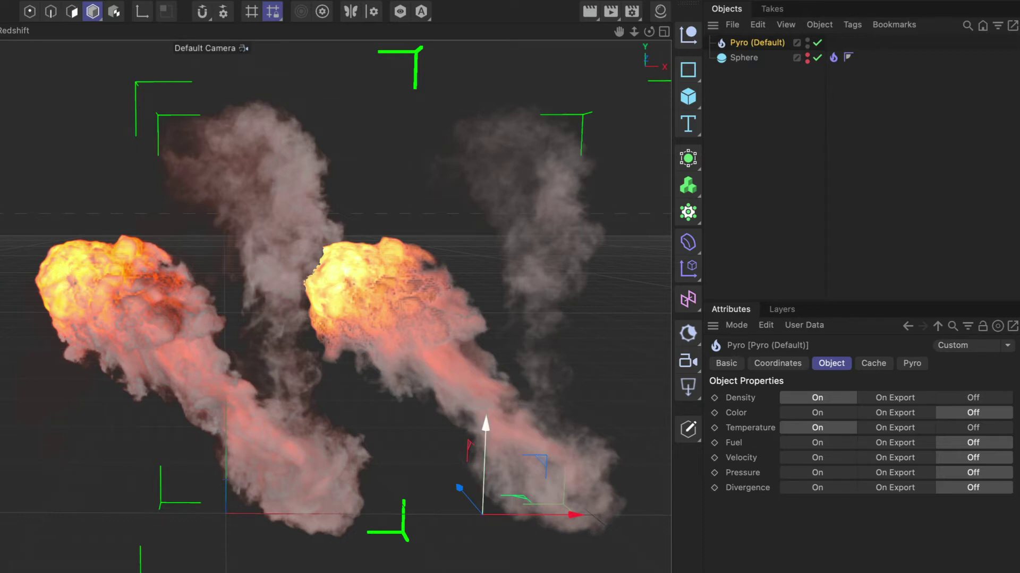
{"action": "key", "text": "ctrl+z"}
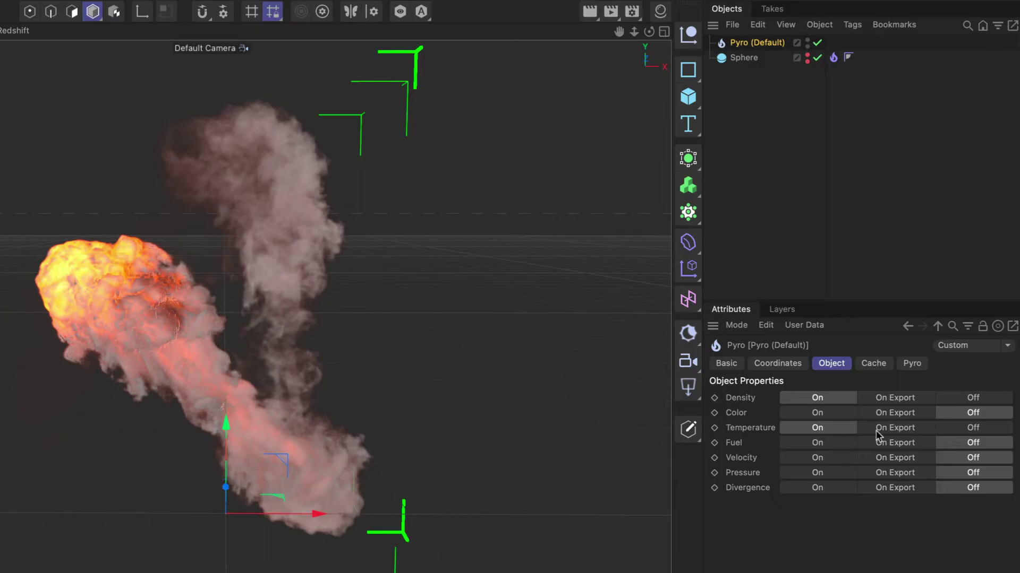
{"action": "left_click", "coordinate": [899, 401]}
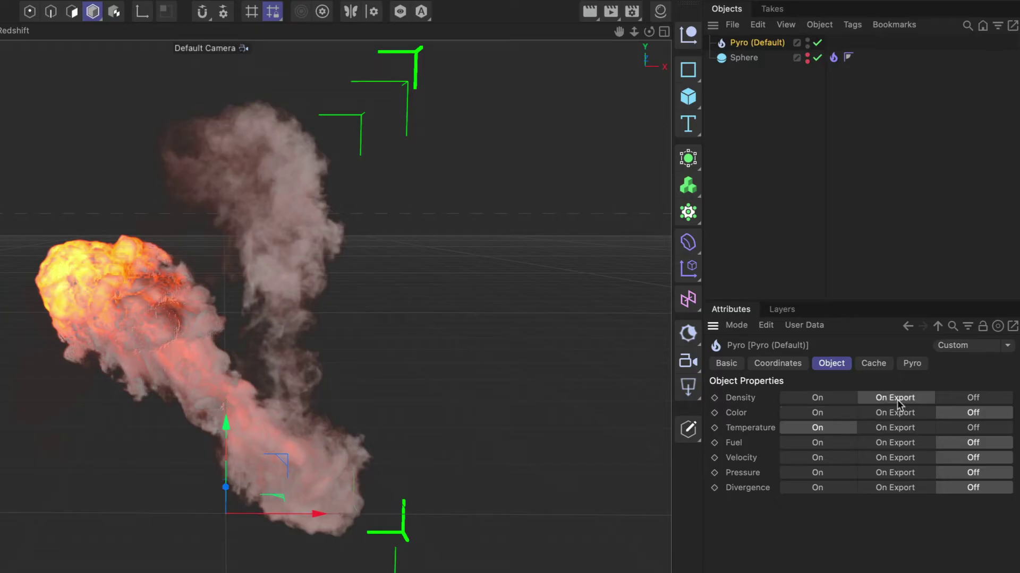
{"action": "left_click", "coordinate": [899, 430]}
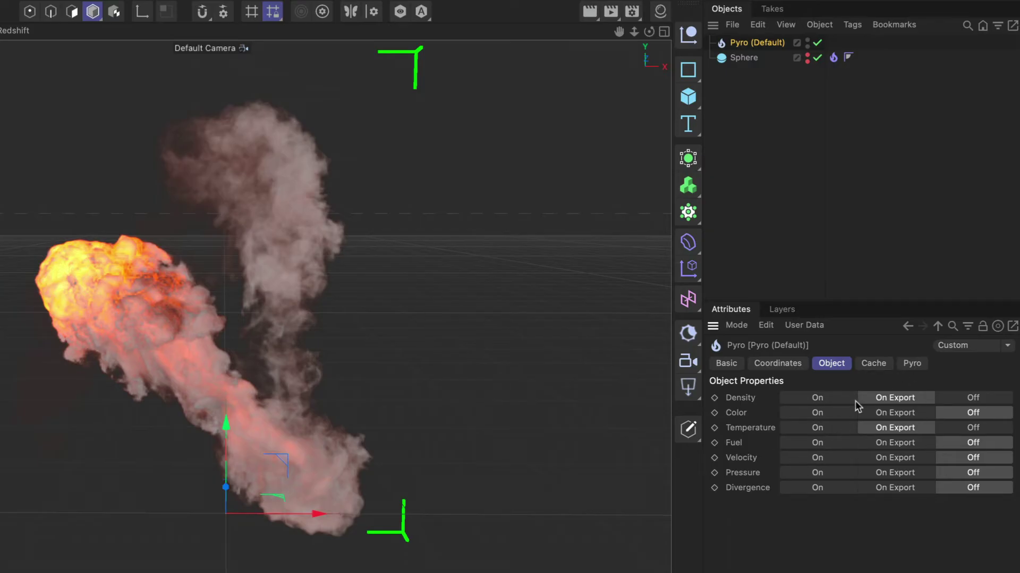
Step: Cache the whole scene from the Pyro Cache tab, saving the cache file as Pyro
{"action": "left_click", "coordinate": [872, 368]}
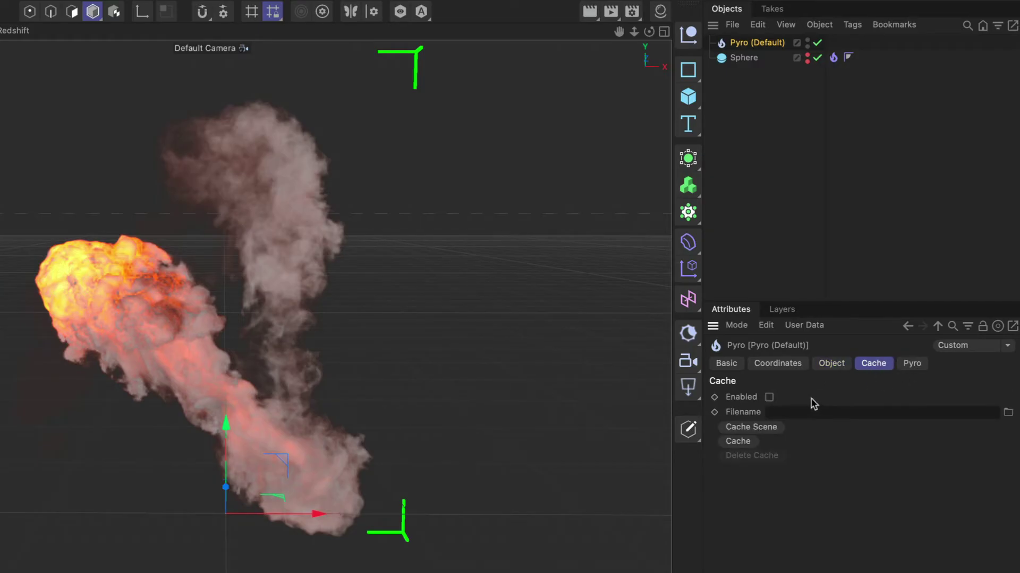
{"action": "left_click", "coordinate": [749, 427]}
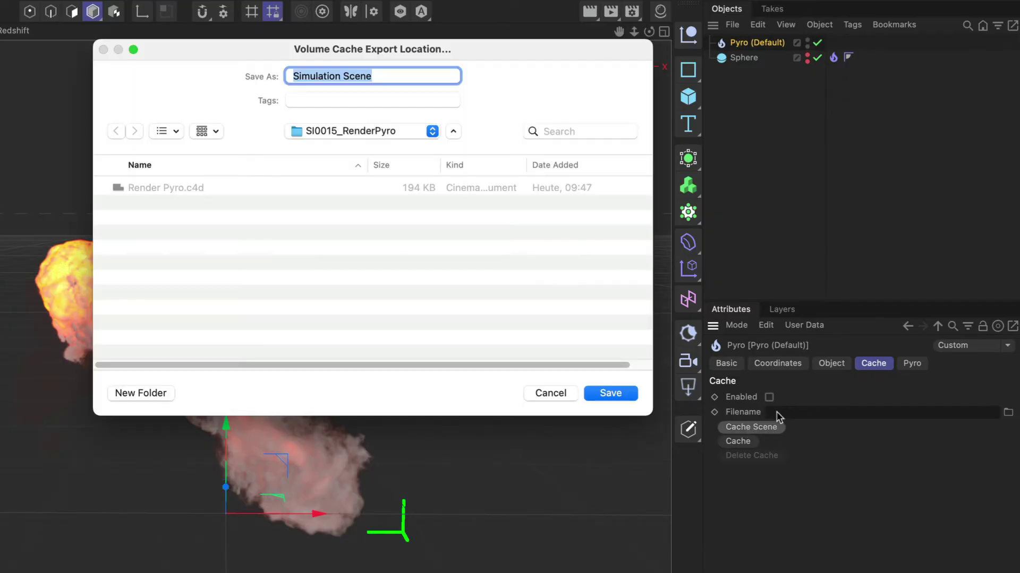
{"action": "type", "text": "Pyro"}
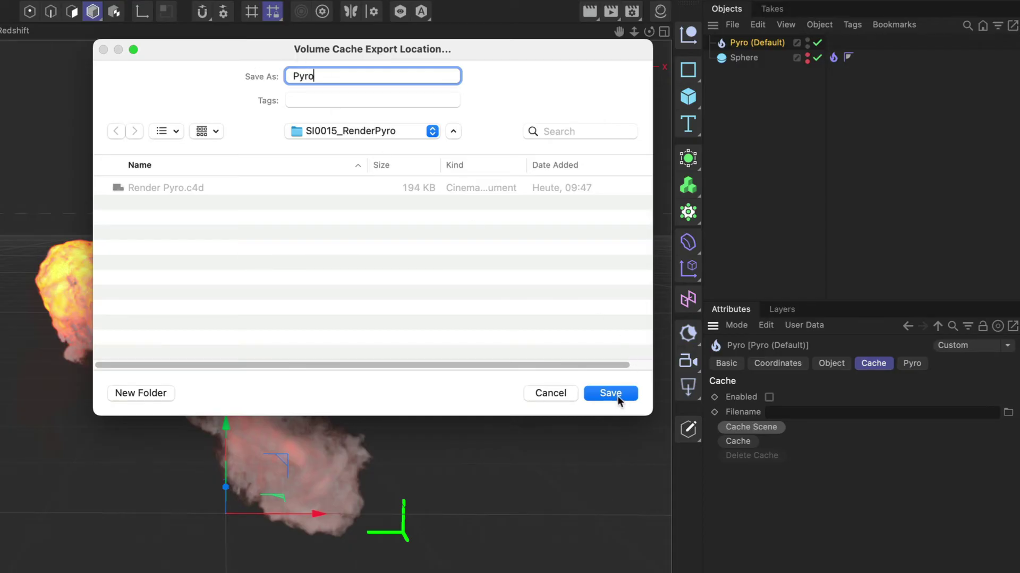
{"action": "left_click", "coordinate": [618, 396]}
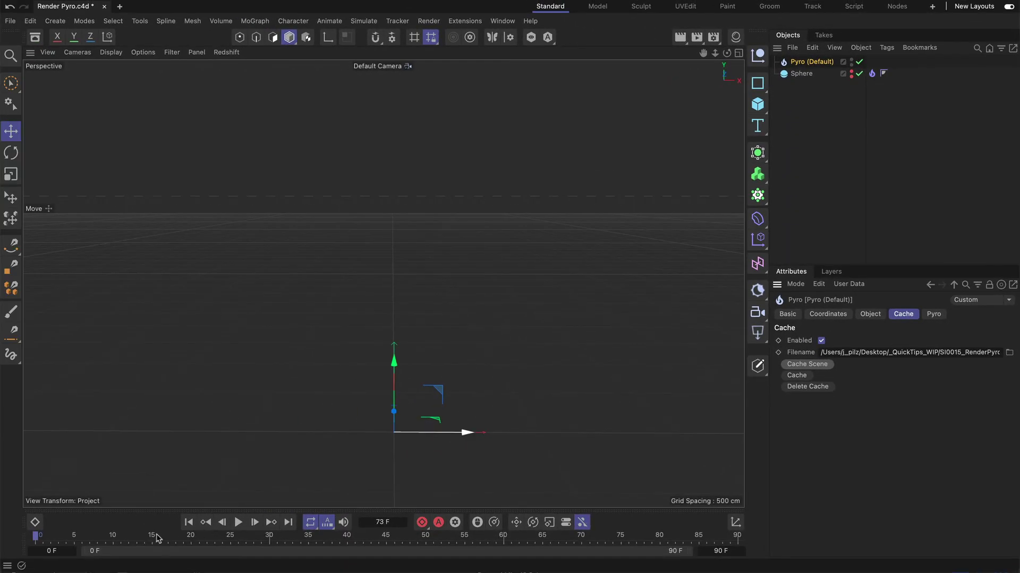
Step: Scrub the timeline to verify the cached fire plays back, then deselect the Pyro object
{"action": "left_click_drag", "start_coordinate": [158, 540], "coordinate": [550, 543]}
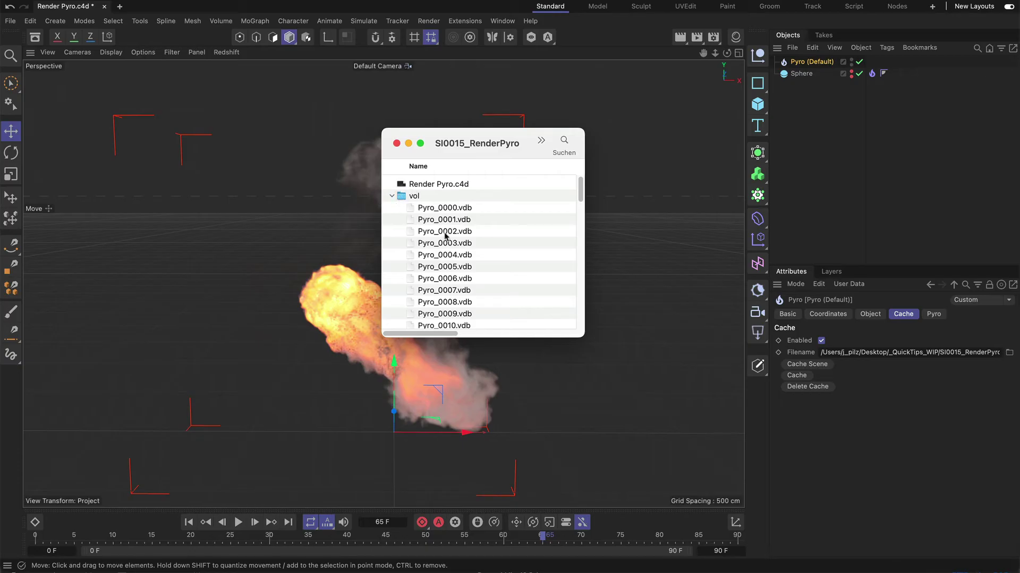
{"action": "scroll", "coordinate": [445, 235], "scroll_direction": "down", "scroll_amount": 2}
{"action": "scroll", "coordinate": [455, 234], "scroll_direction": "down", "scroll_amount": 3}
{"action": "scroll", "coordinate": [455, 253], "scroll_direction": "down", "scroll_amount": 3}
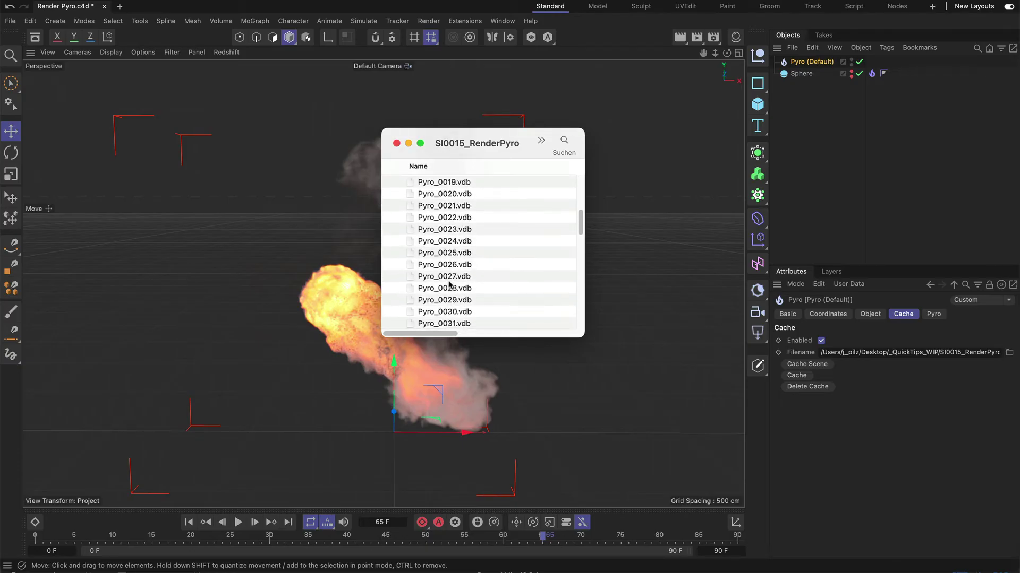
{"action": "scroll", "coordinate": [450, 285], "scroll_direction": "up", "scroll_amount": 2}
{"action": "left_click", "coordinate": [414, 292]}
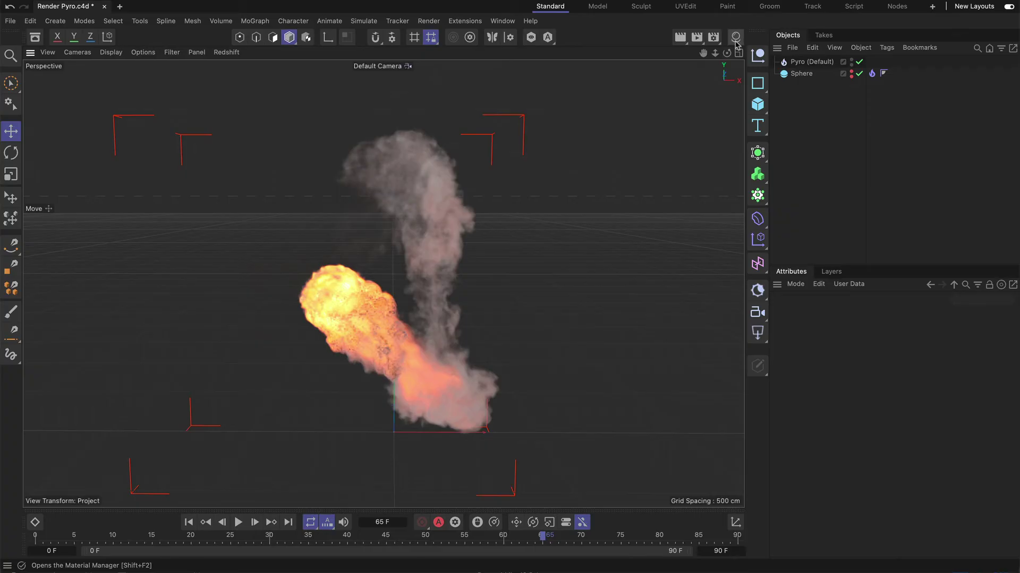
Step: Create a Pyro Volume material from the Material Manager's Create menu
{"action": "left_click", "coordinate": [734, 46]}
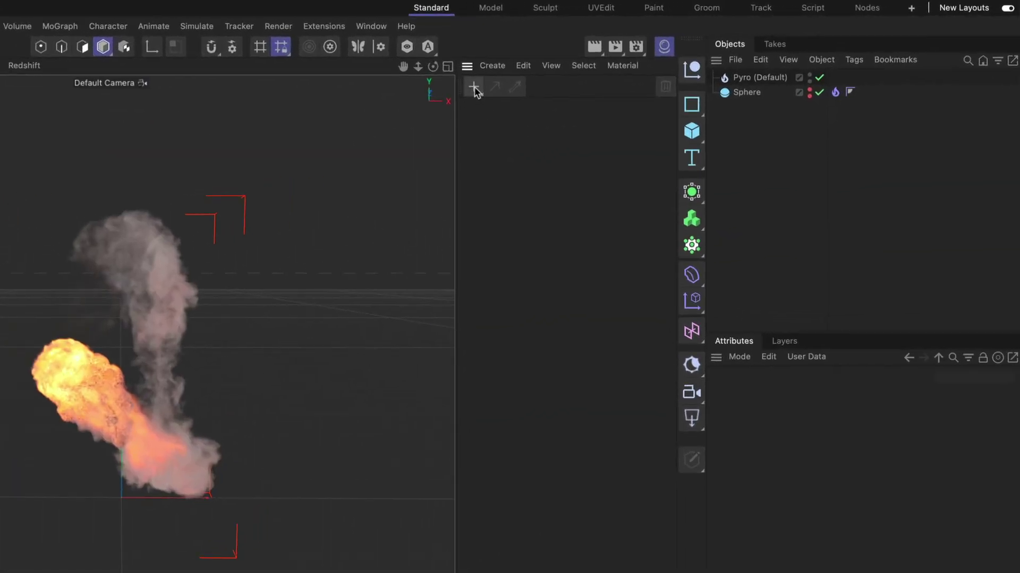
{"action": "left_click", "coordinate": [474, 88]}
{"action": "mouse_move", "coordinate": [538, 142]}
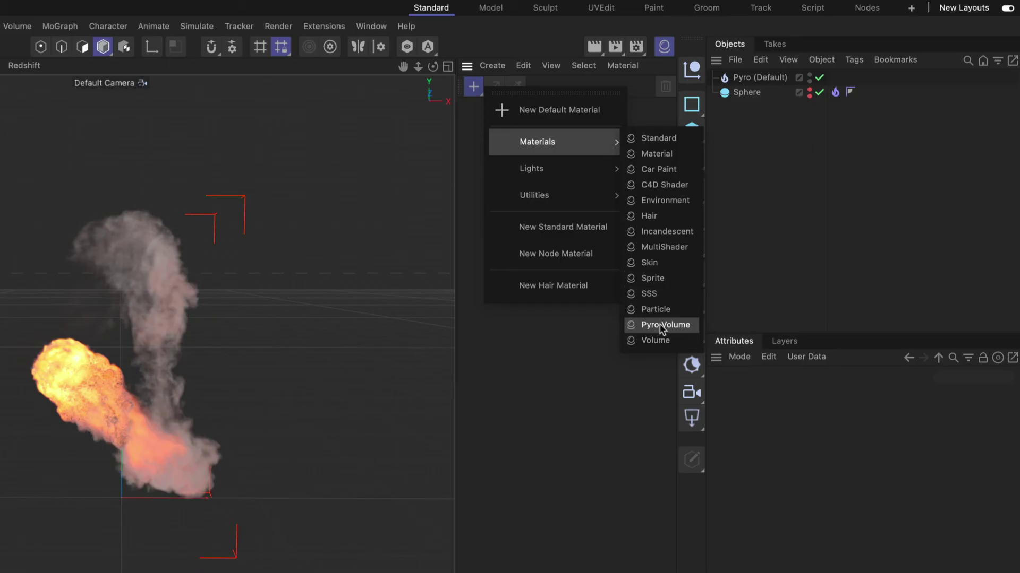
{"action": "left_click", "coordinate": [675, 324]}
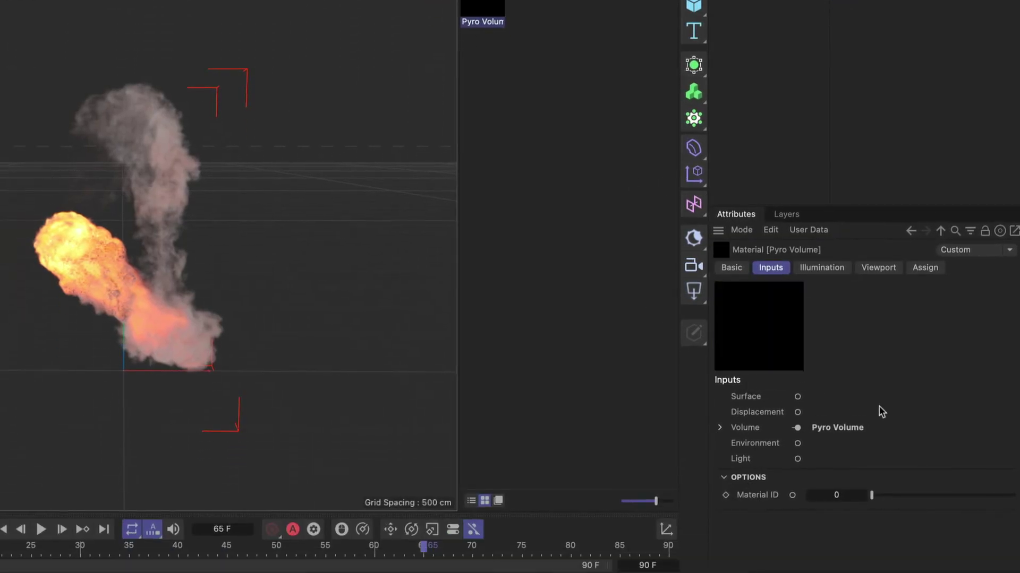
Step: Inspect the Volume node's density-driven Scatter and temperature-driven Emission channels without changing presets
{"action": "left_click", "coordinate": [836, 428]}
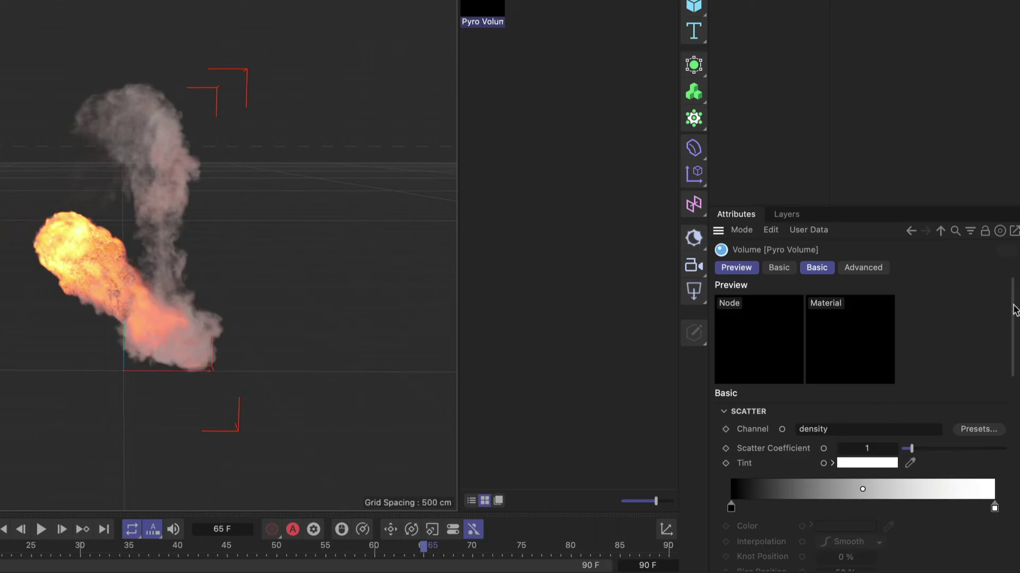
{"action": "left_click_drag", "start_coordinate": [1014, 310], "coordinate": [1012, 329]}
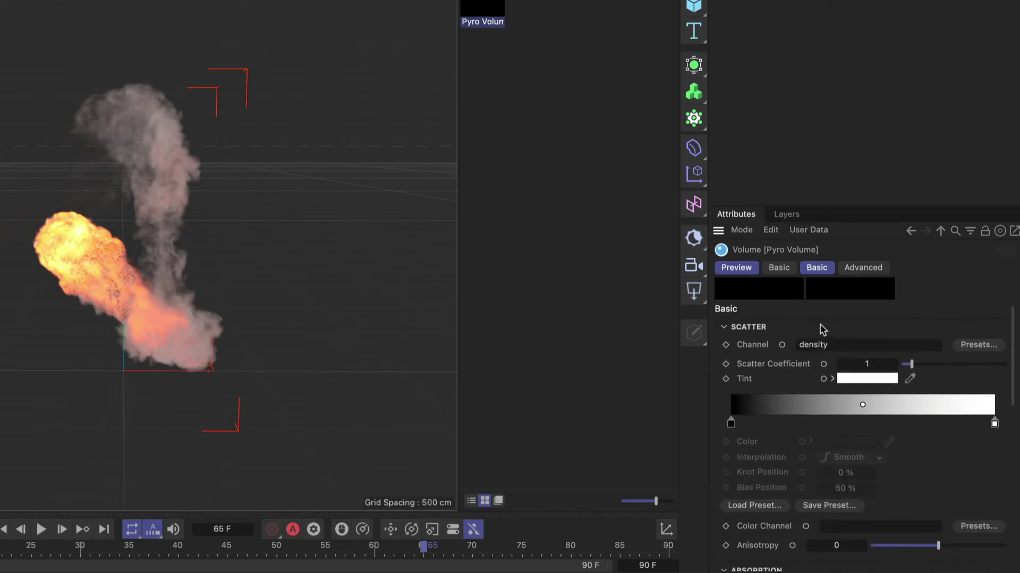
{"action": "double_click", "coordinate": [840, 345]}
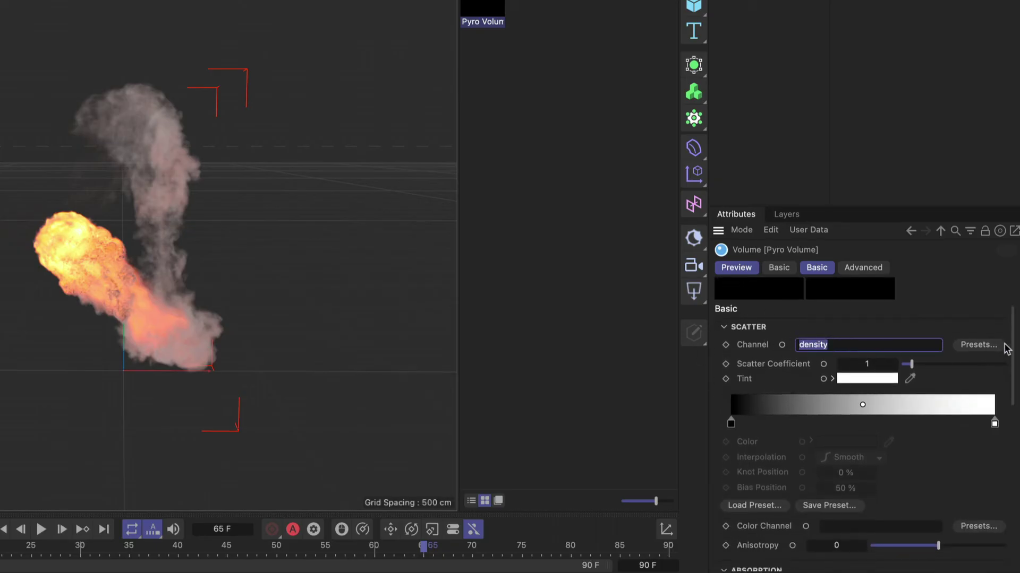
{"action": "left_click_drag", "start_coordinate": [1008, 346], "coordinate": [1010, 434]}
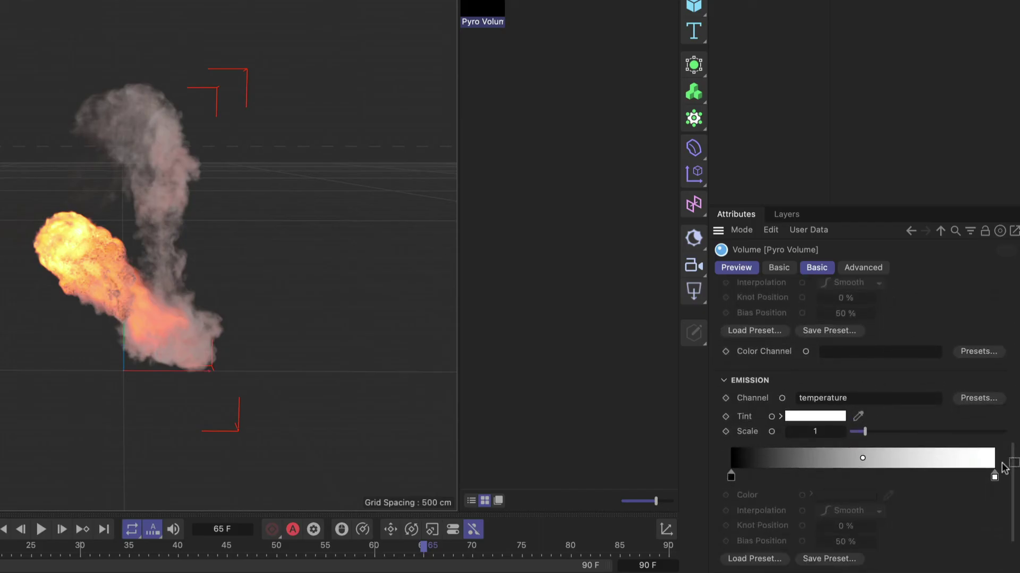
{"action": "left_click_drag", "start_coordinate": [1010, 462], "coordinate": [1014, 471]}
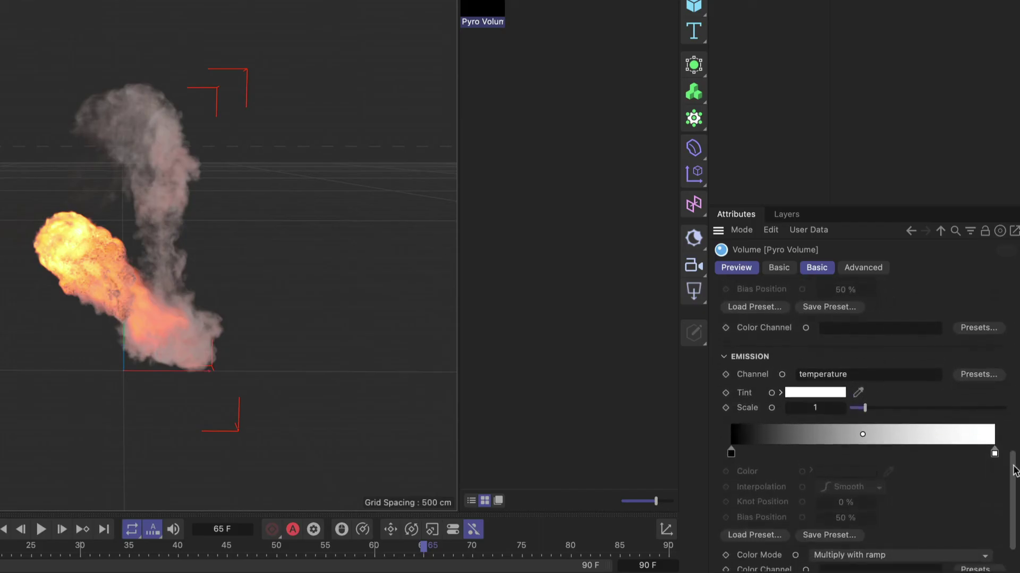
{"action": "left_click", "coordinate": [978, 334]}
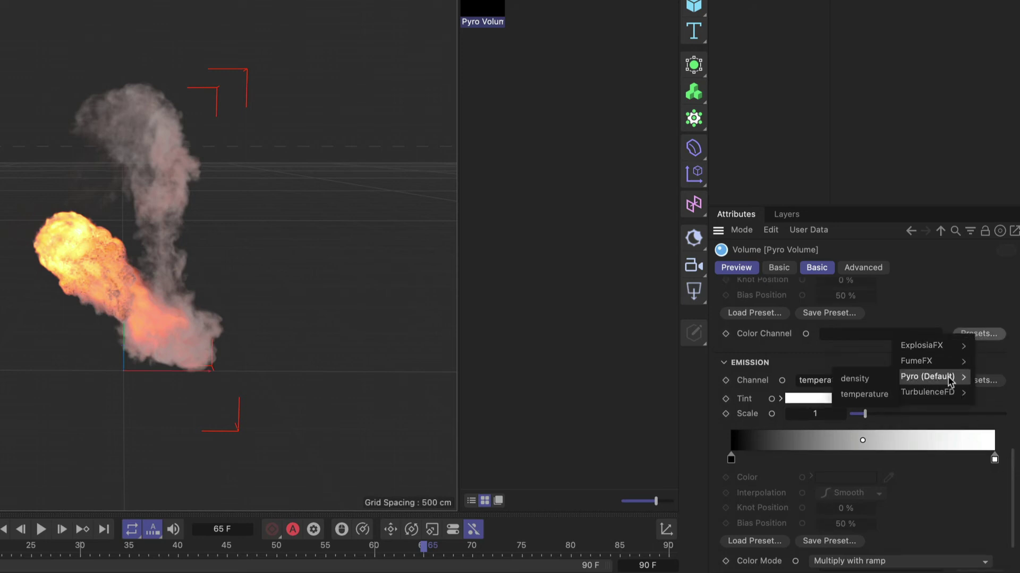
{"action": "mouse_move", "coordinate": [928, 377]}
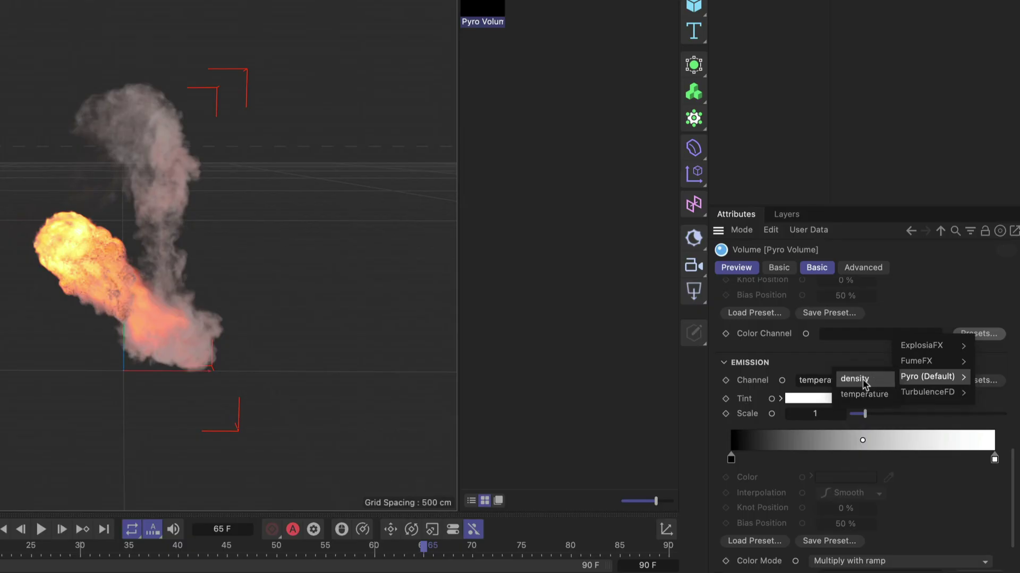
{"action": "left_click", "coordinate": [914, 304]}
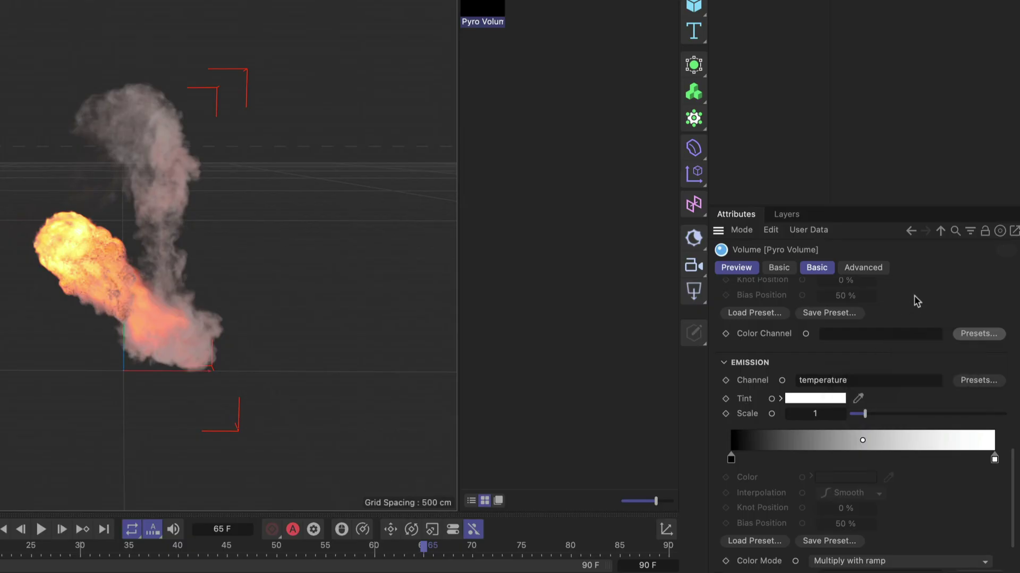
Step: Assign the Pyro Volume material to the Pyro object by dragging it in
{"action": "mouse_move", "coordinate": [480, 127]}
{"action": "left_mouse_down"}
{"action": "mouse_move", "coordinate": [743, 102]}
{"action": "mouse_move", "coordinate": [754, 75]}
{"action": "left_mouse_up"}
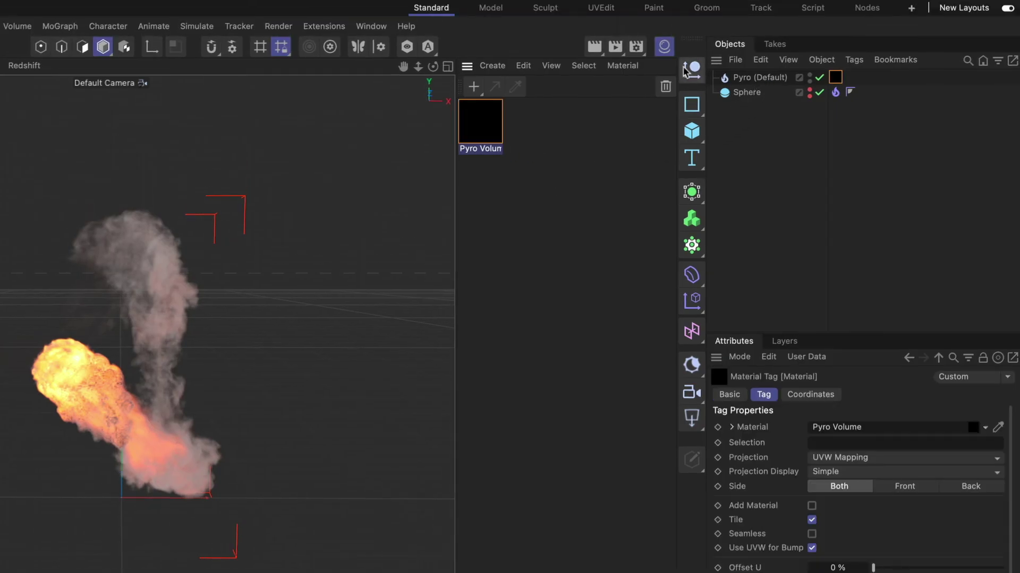
{"action": "left_click", "coordinate": [664, 46]}
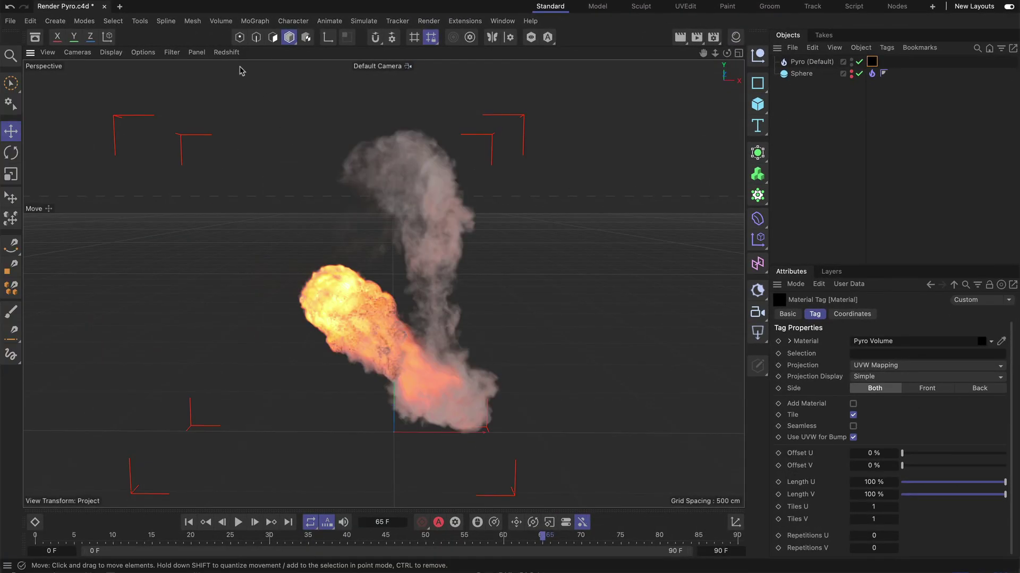
Step: Start Redshift IPR in the viewport to preview the fire with its material
{"action": "left_click", "coordinate": [228, 53]}
{"action": "left_click", "coordinate": [242, 72]}
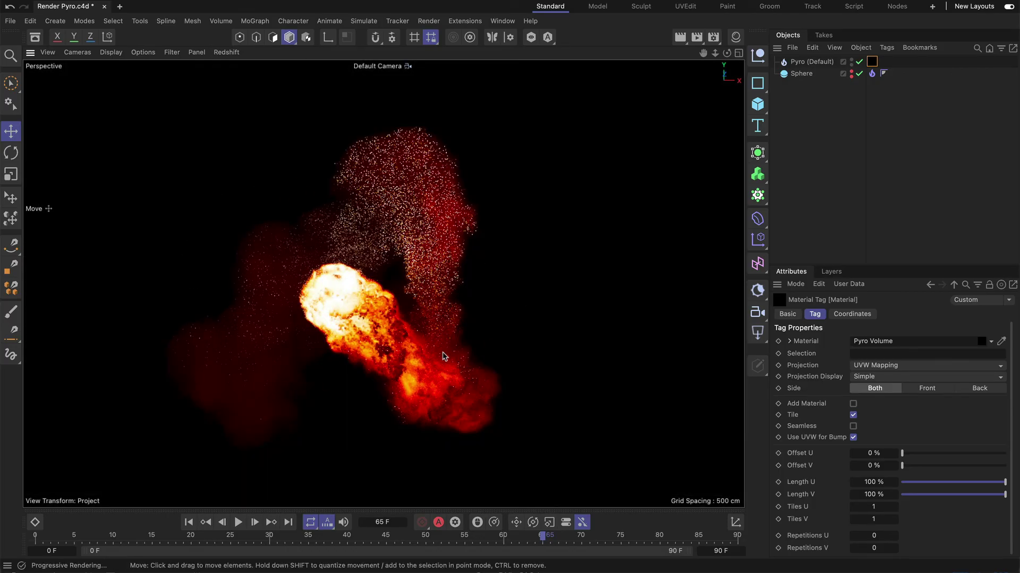
{"action": "left_click", "coordinate": [228, 53]}
Step: Stop the IPR preview and add an RS Infinite Light to the scene
{"action": "left_click", "coordinate": [234, 73]}
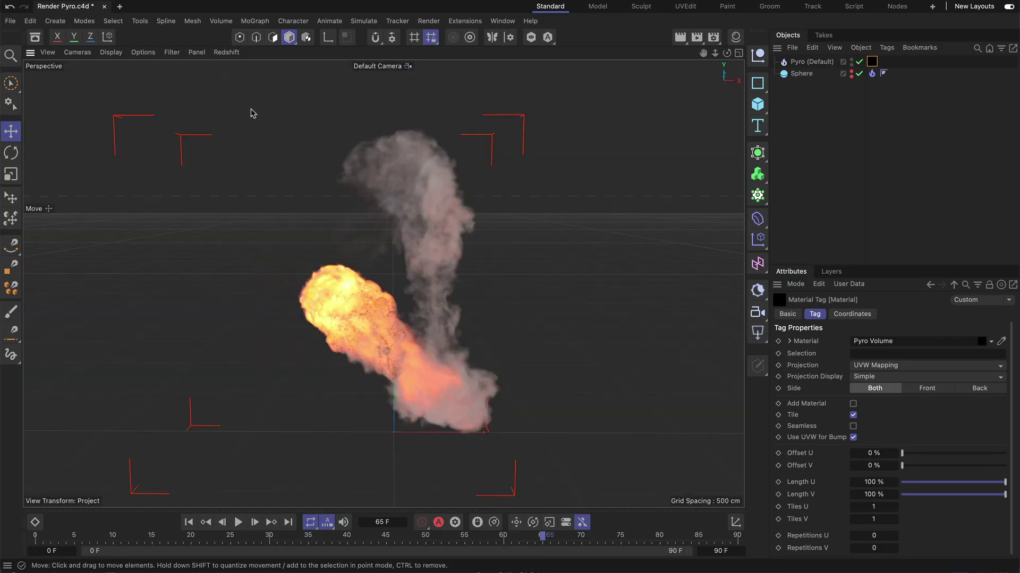
{"action": "left_click", "coordinate": [758, 334]}
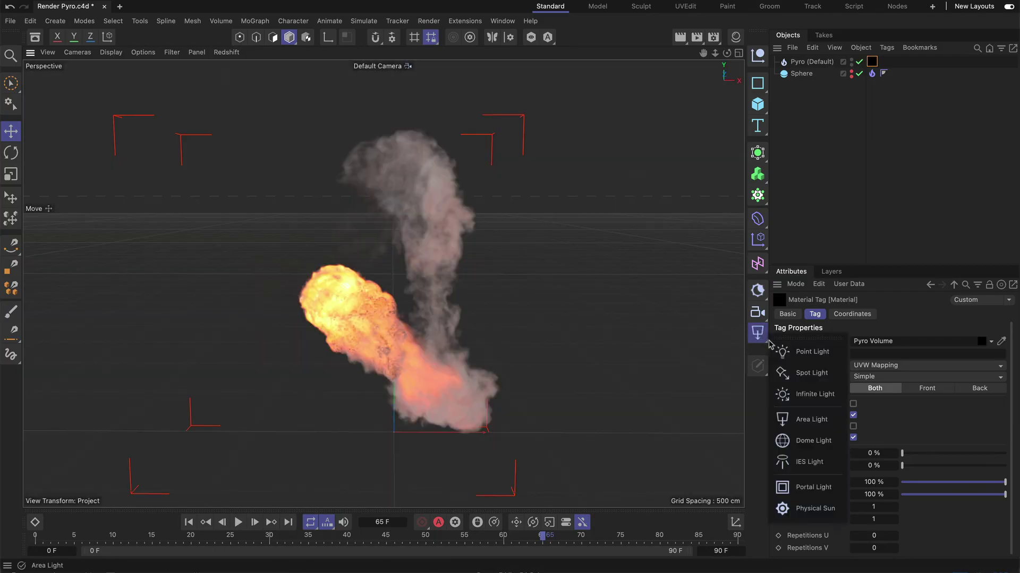
{"action": "left_click", "coordinate": [820, 394]}
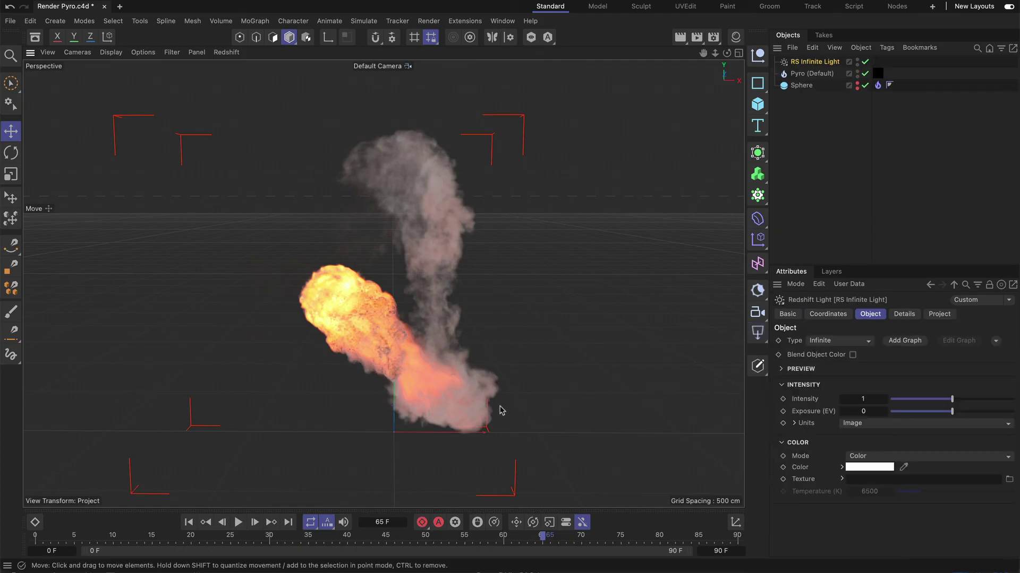
Step: Rotate the infinite light about -95° onto the fire and restart Redshift IPR
{"action": "key", "text": "r"}
{"action": "mouse_move", "coordinate": [388, 452]}
{"action": "left_mouse_down"}
{"action": "mouse_move", "coordinate": [318, 443]}
{"action": "mouse_move", "coordinate": [335, 446]}
{"action": "left_mouse_up"}
{"action": "left_click", "coordinate": [568, 264]}
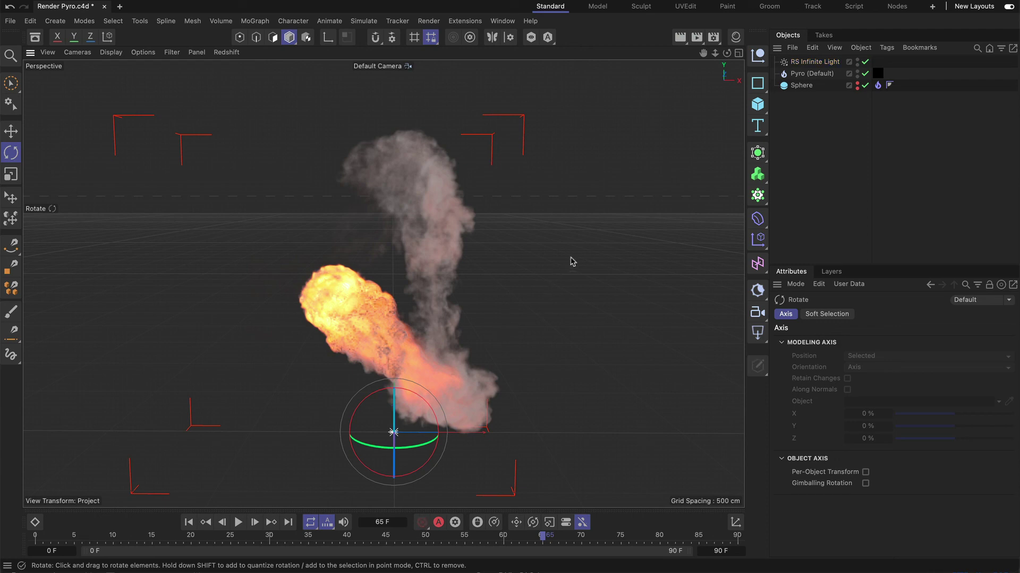
{"action": "left_click", "coordinate": [227, 53]}
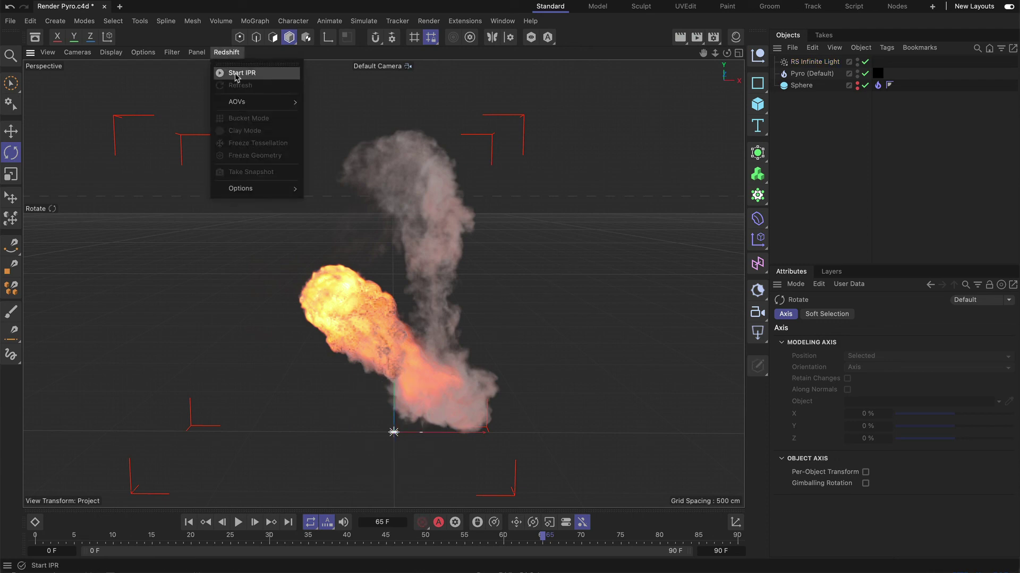
{"action": "left_click", "coordinate": [236, 73]}
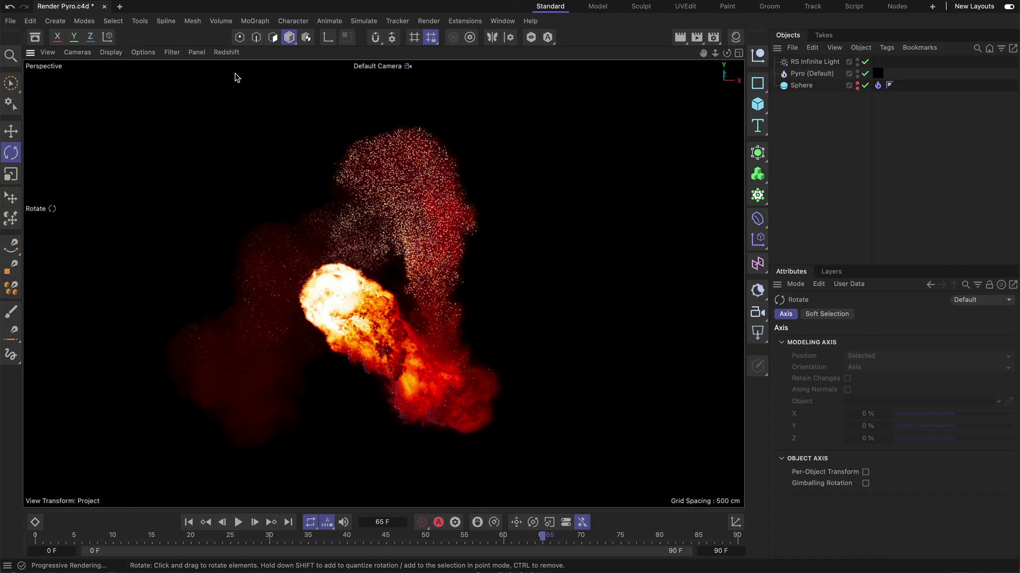